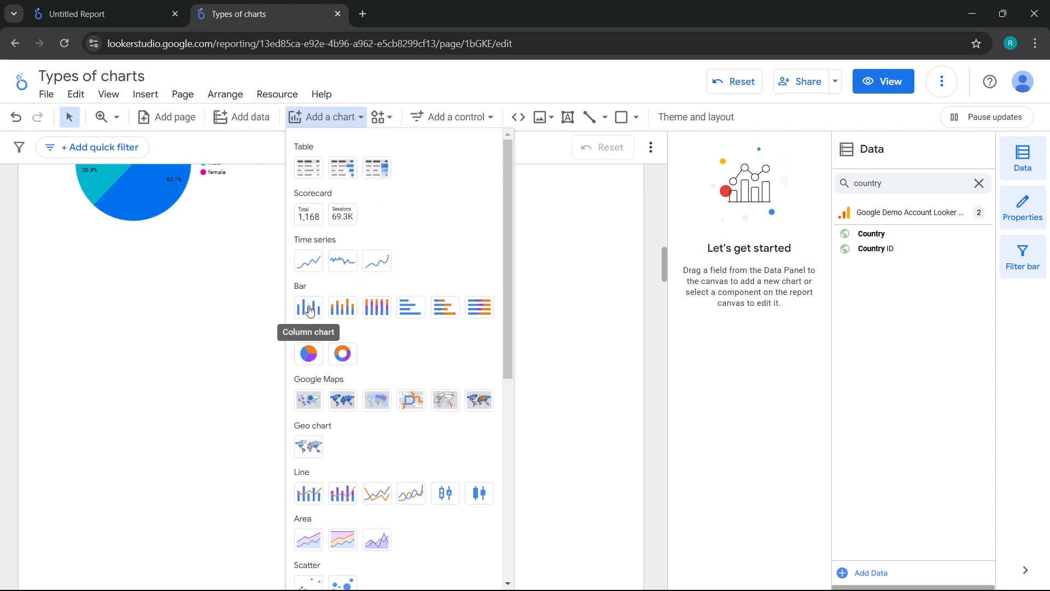
Add a column chart below the pie chart and widen it to span both charts above
{"action": "left_click", "coordinate": [310, 309]}
{"action": "key", "text": "Escape"}
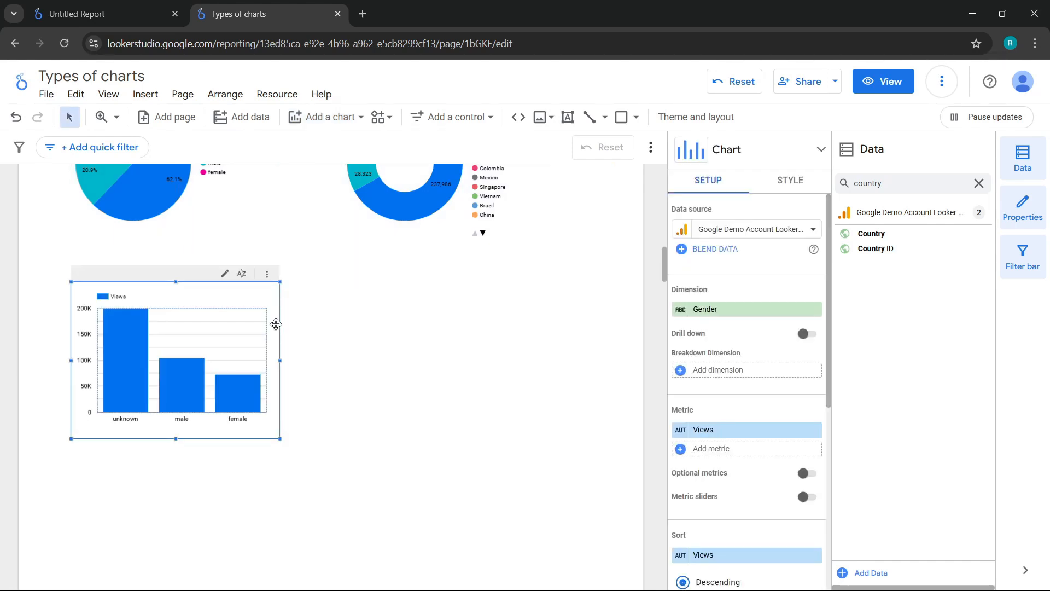
{"action": "left_click_drag", "start_coordinate": [280, 358], "coordinate": [603, 361]}
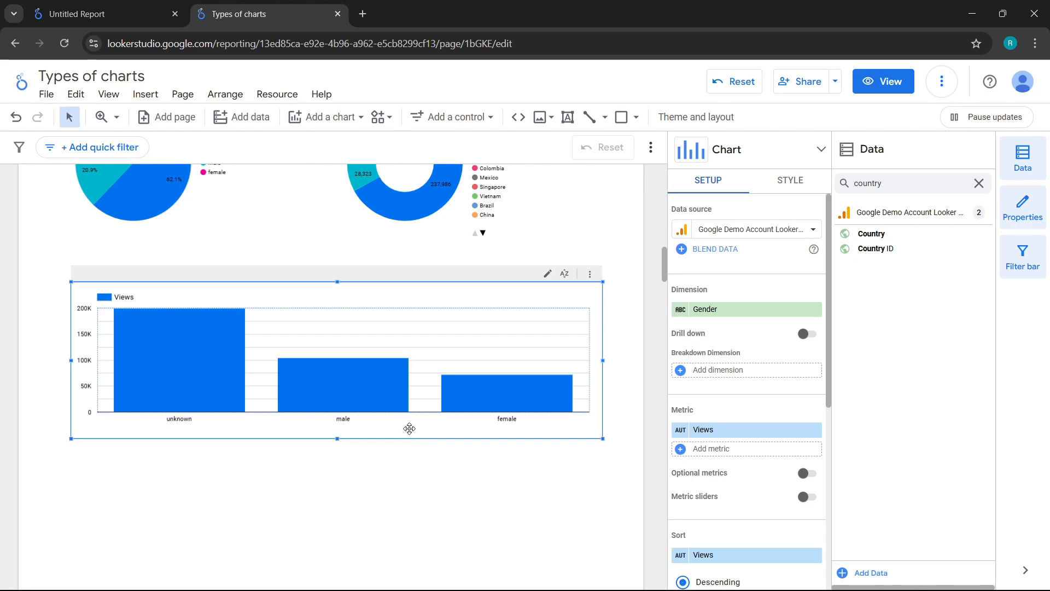
Set the column chart's dimension to Event name and its metric to Event count
{"action": "mouse_move", "coordinate": [368, 386]}
{"action": "left_click", "coordinate": [731, 309]}
{"action": "type", "text": "event name"}
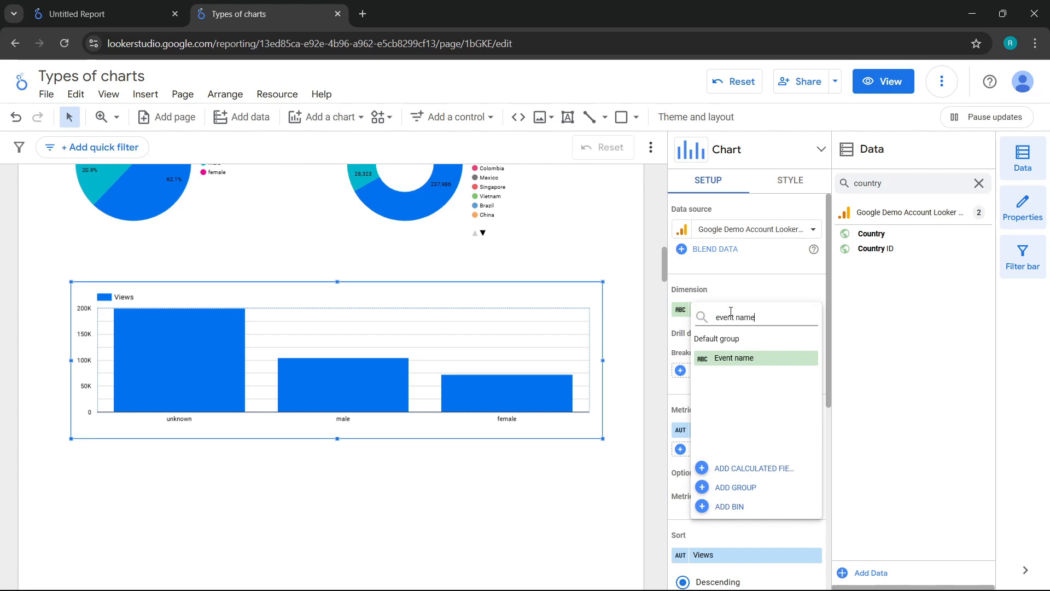
{"action": "left_click", "coordinate": [730, 358]}
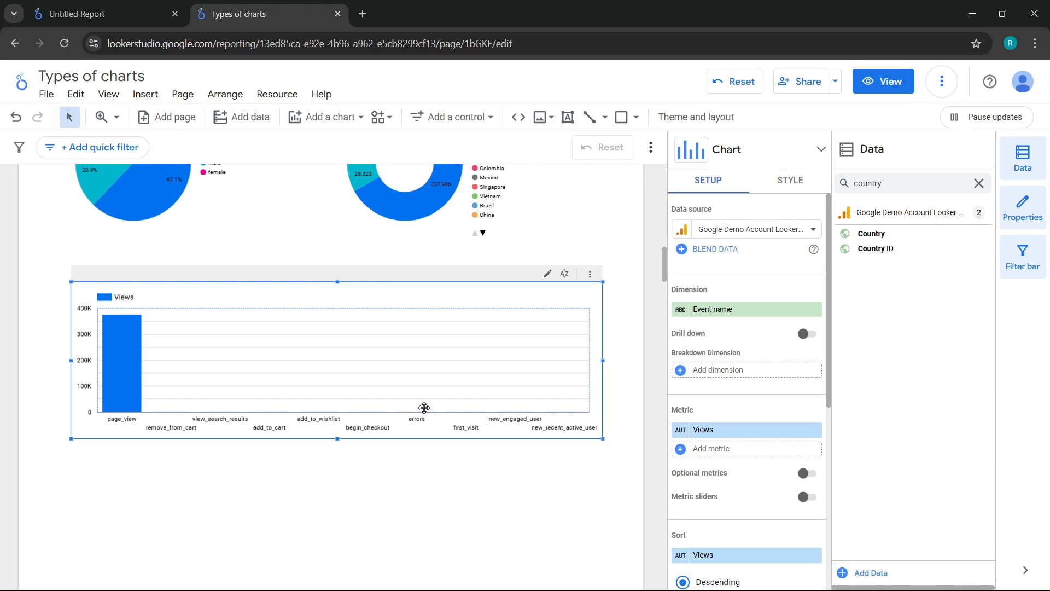
{"action": "left_click", "coordinate": [727, 432]}
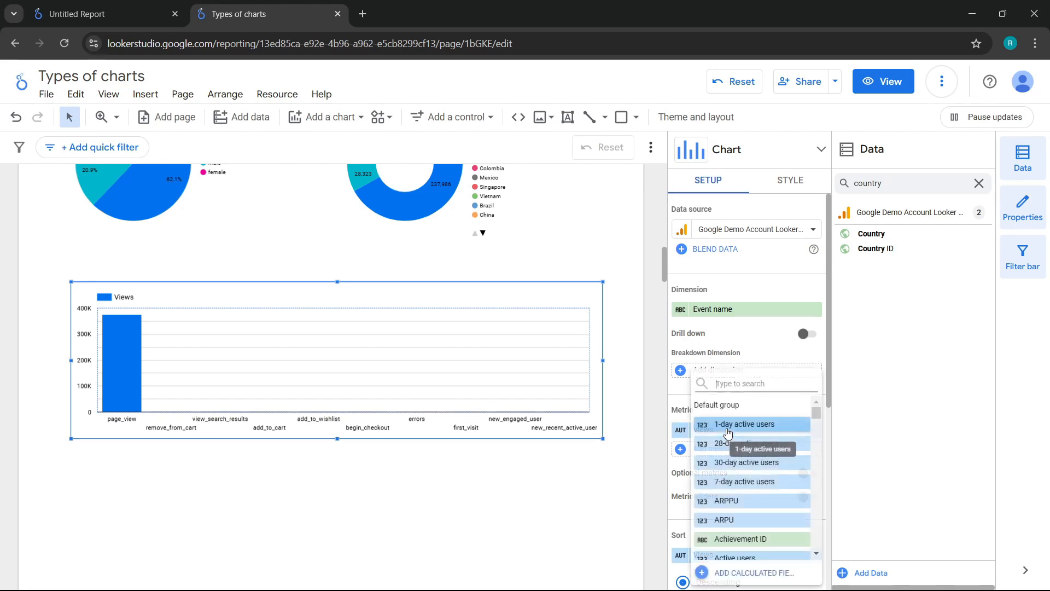
{"action": "type", "text": "event count"}
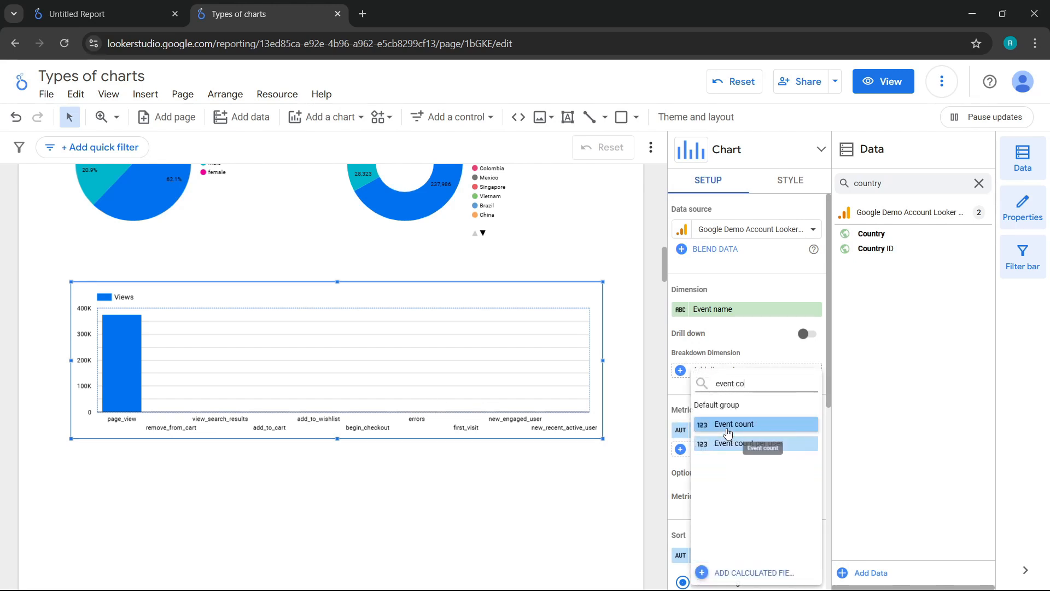
{"action": "left_click", "coordinate": [727, 432]}
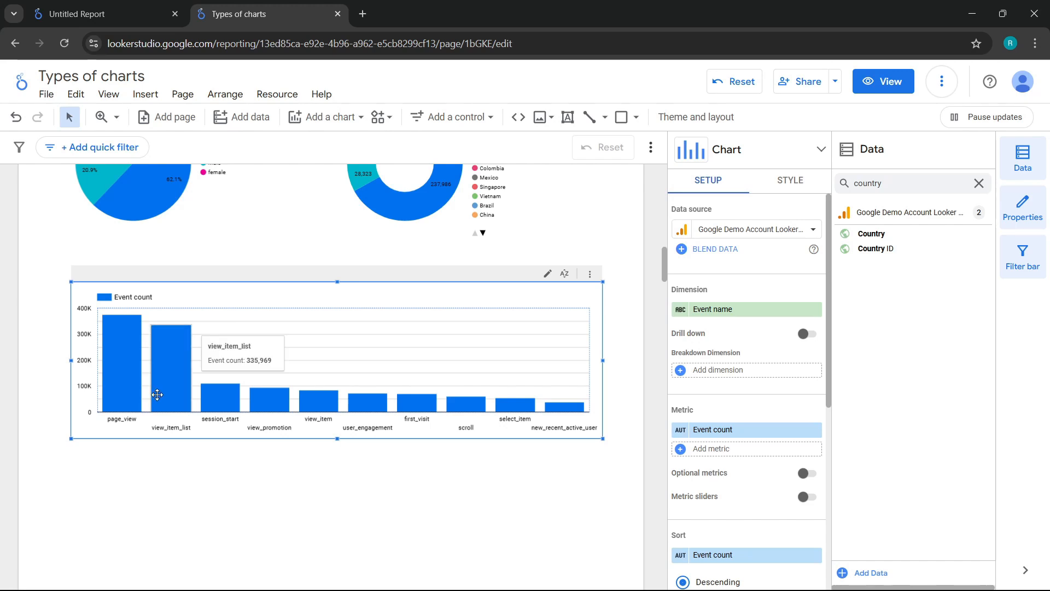
Add a stacked column chart below the event count chart and widen it to nearly the full page width
{"action": "scroll", "coordinate": [157, 394], "scroll_direction": "up", "scroll_amount": 3}
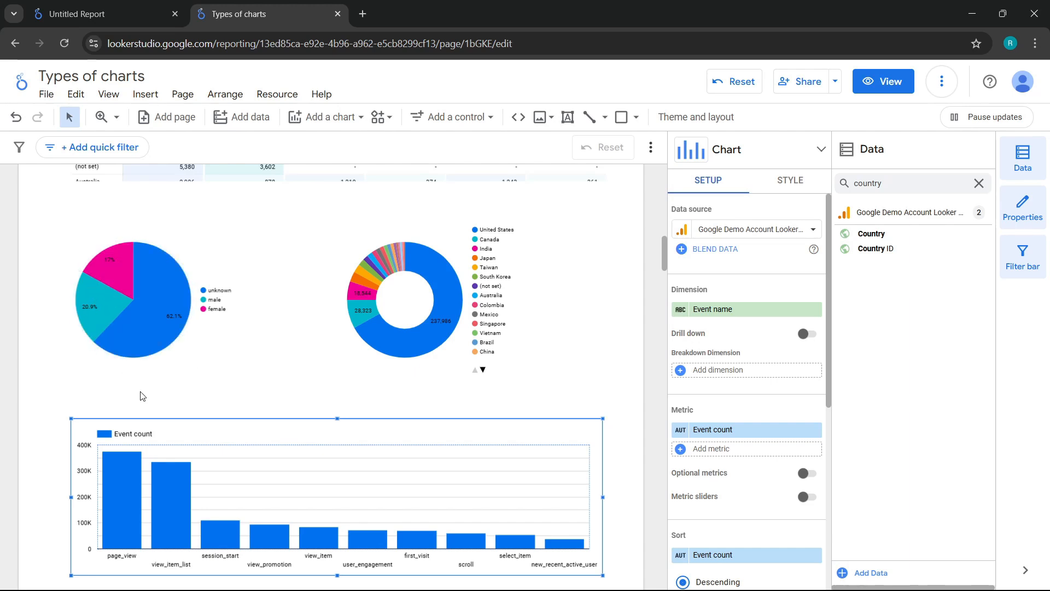
{"action": "scroll", "coordinate": [140, 396], "scroll_direction": "down", "scroll_amount": 1}
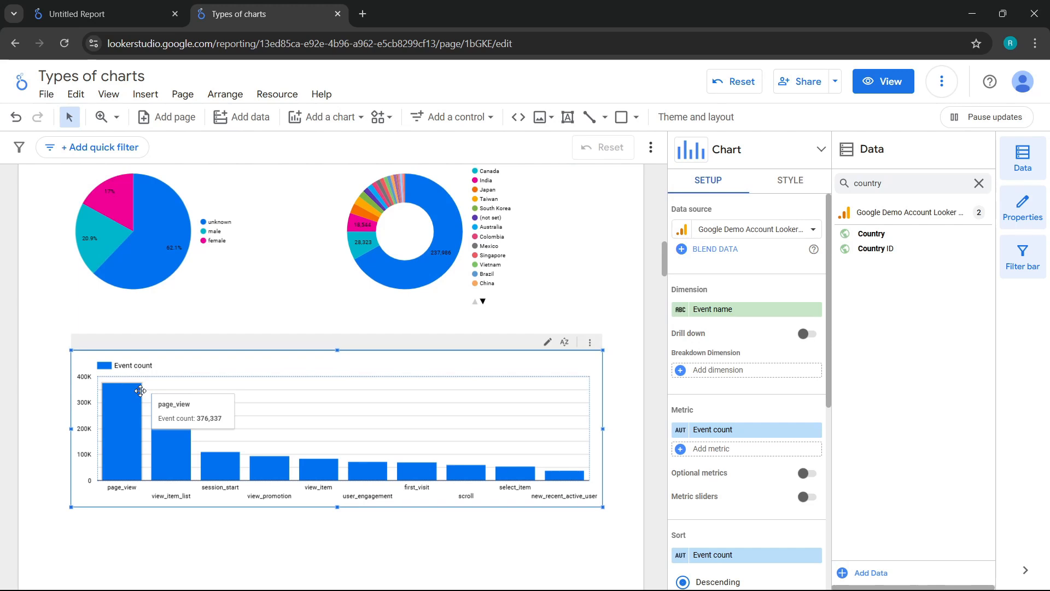
{"action": "scroll", "coordinate": [141, 390], "scroll_direction": "down", "scroll_amount": 1}
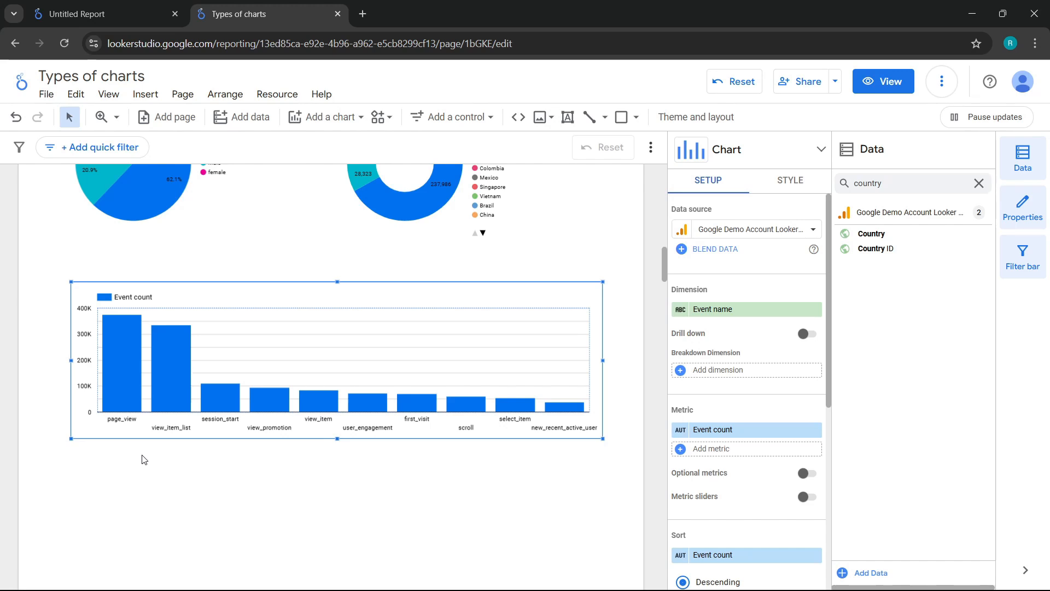
{"action": "left_click", "coordinate": [313, 118]}
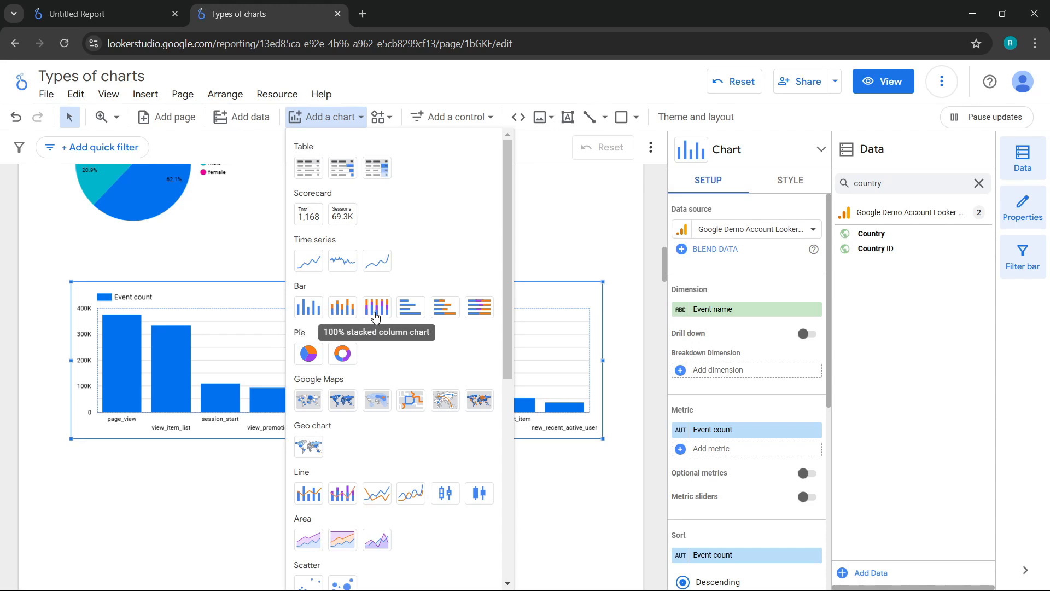
{"action": "left_click", "coordinate": [346, 316]}
{"action": "scroll", "coordinate": [134, 412], "scroll_direction": "down", "scroll_amount": 2}
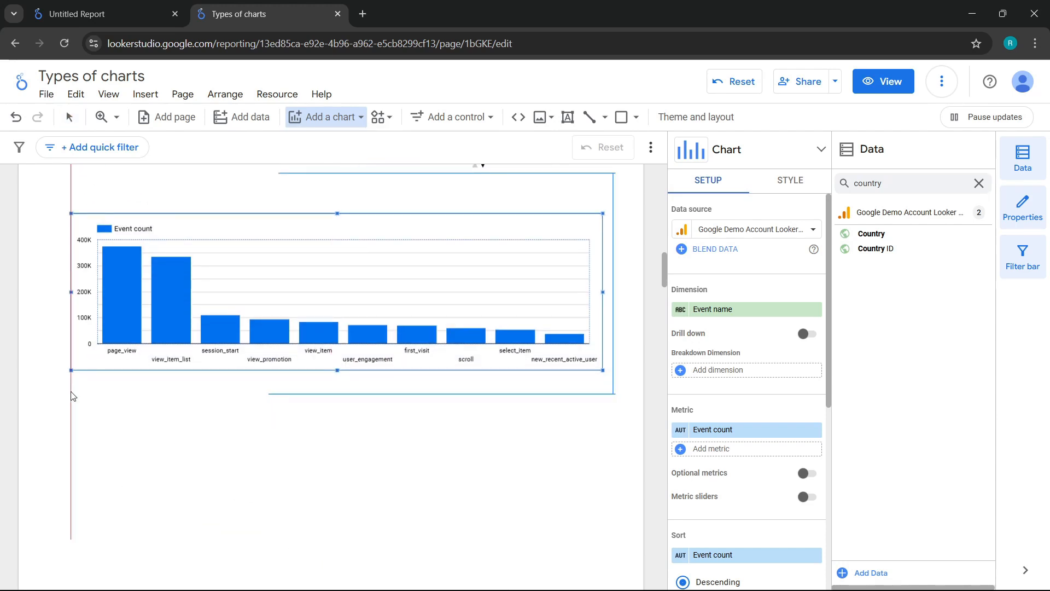
{"action": "left_click", "coordinate": [71, 395]}
{"action": "scroll", "coordinate": [298, 422], "scroll_direction": "down", "scroll_amount": 1}
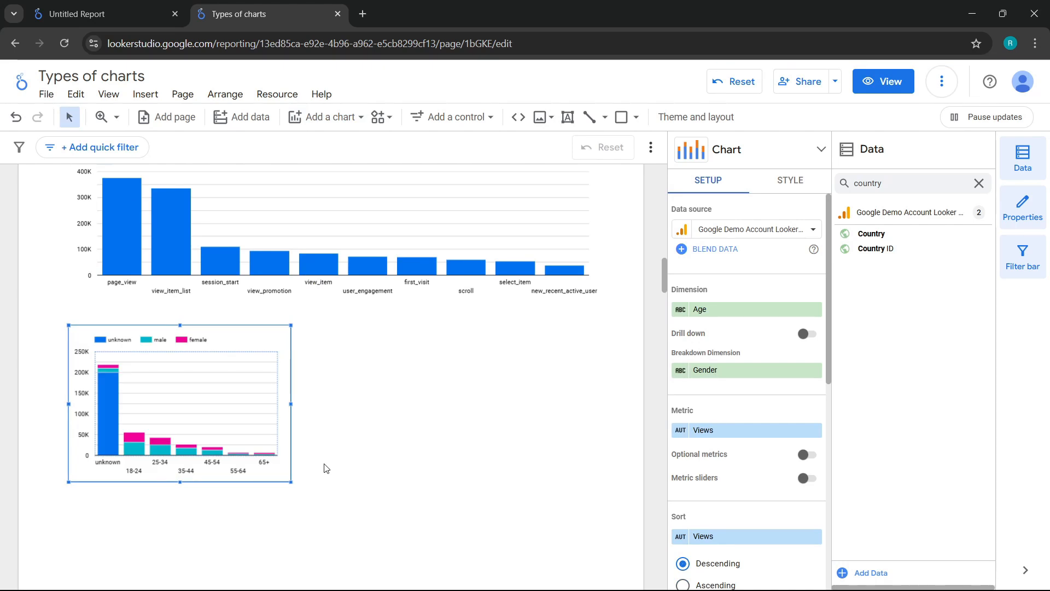
{"action": "left_click_drag", "start_coordinate": [291, 404], "coordinate": [617, 416]}
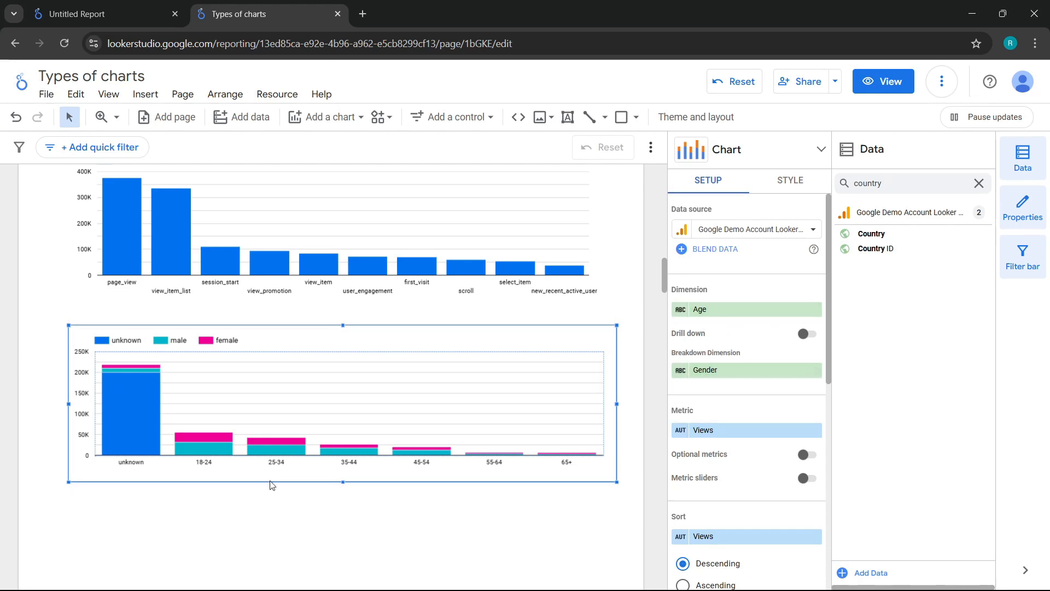
Add a 100% stacked column chart below the stacked column chart, aligned with its left edge
{"action": "mouse_move", "coordinate": [288, 446]}
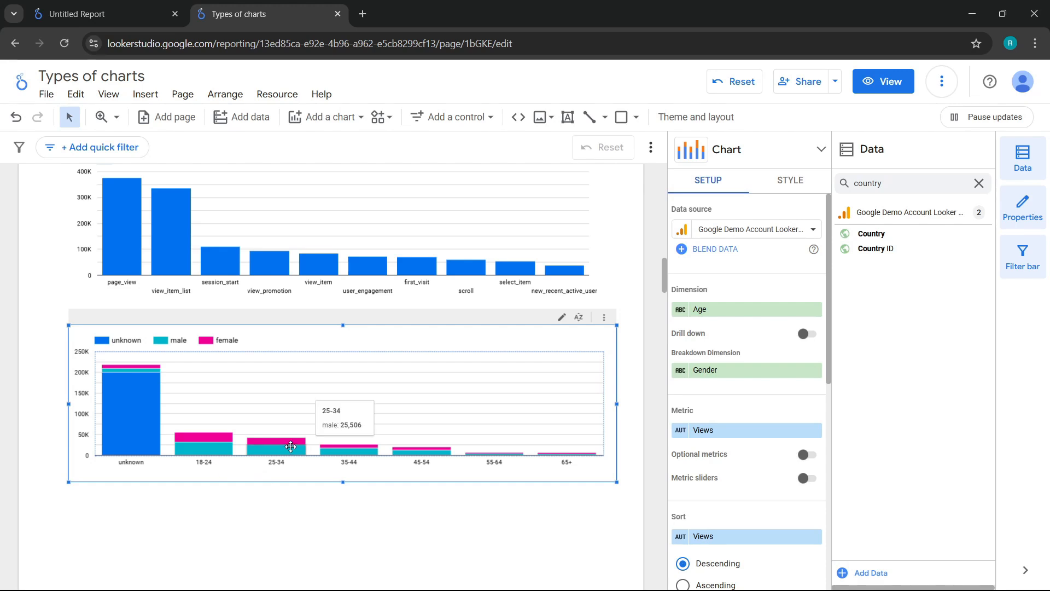
{"action": "mouse_move", "coordinate": [248, 438]}
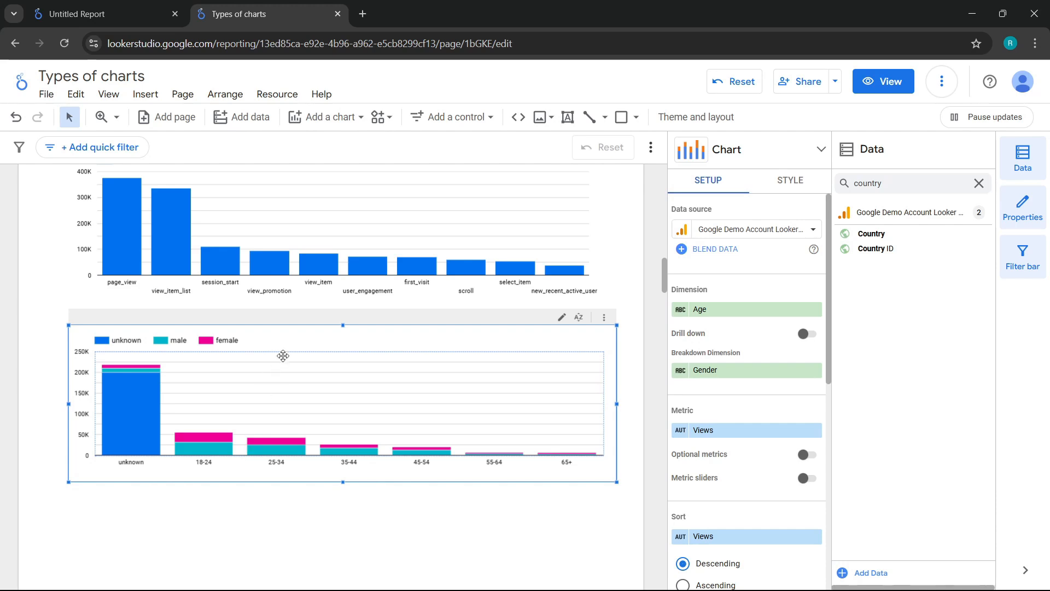
{"action": "left_click", "coordinate": [345, 117]}
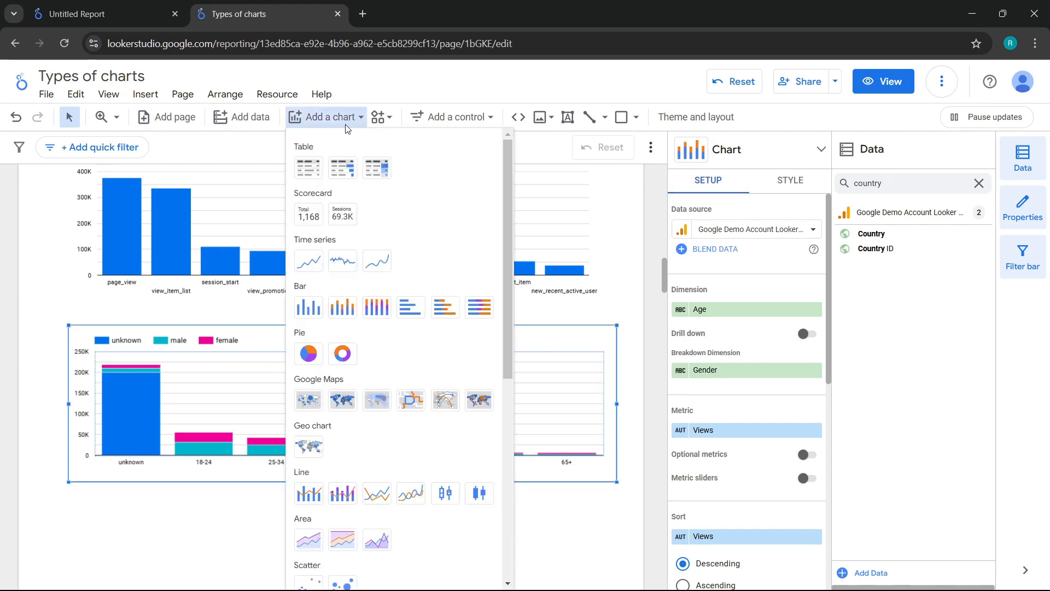
{"action": "left_click", "coordinate": [388, 312]}
{"action": "scroll", "coordinate": [219, 394], "scroll_direction": "down", "scroll_amount": 3}
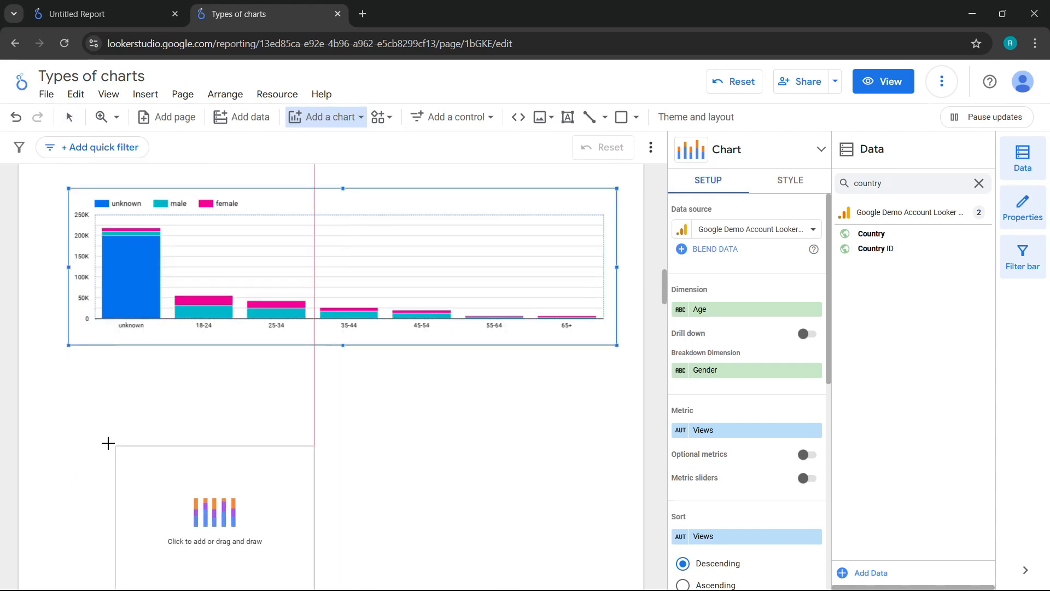
{"action": "left_click", "coordinate": [68, 372]}
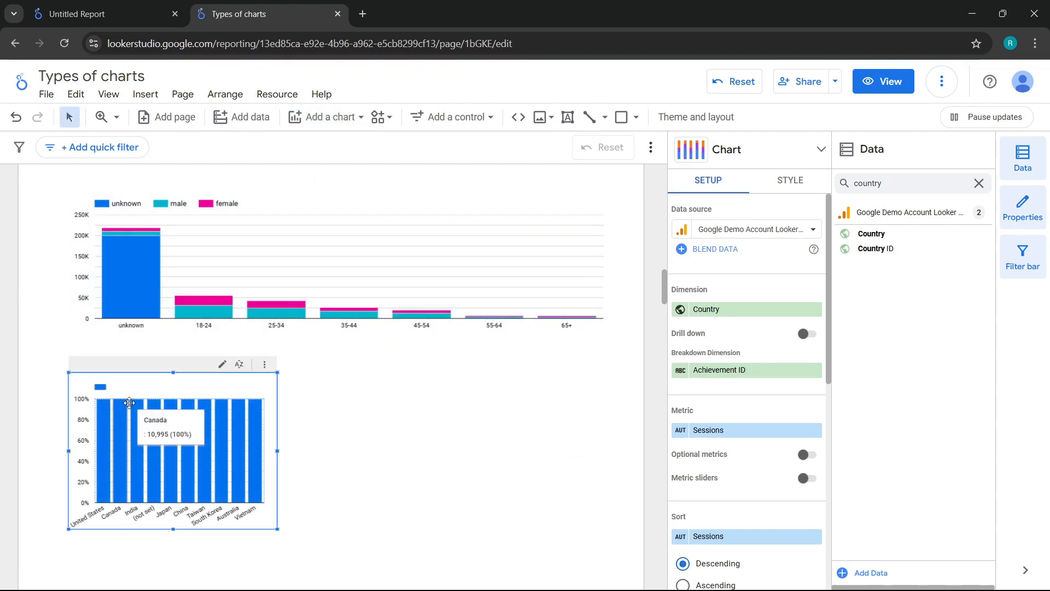
Set the 100% stacked column chart's dimension to Age and its breakdown dimension to Gender
{"action": "mouse_move", "coordinate": [274, 443]}
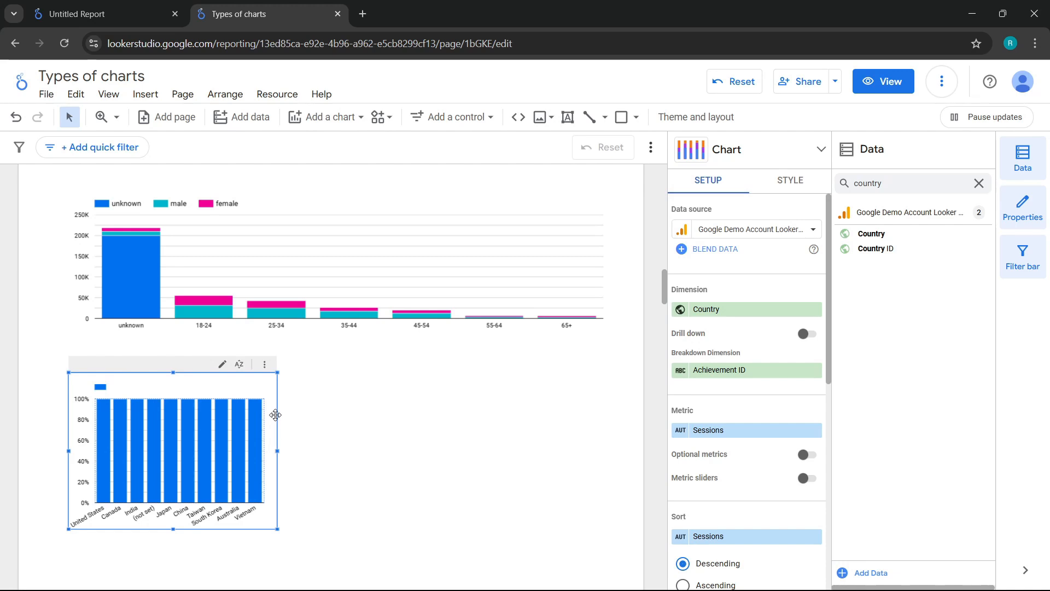
{"action": "left_click", "coordinate": [718, 309]}
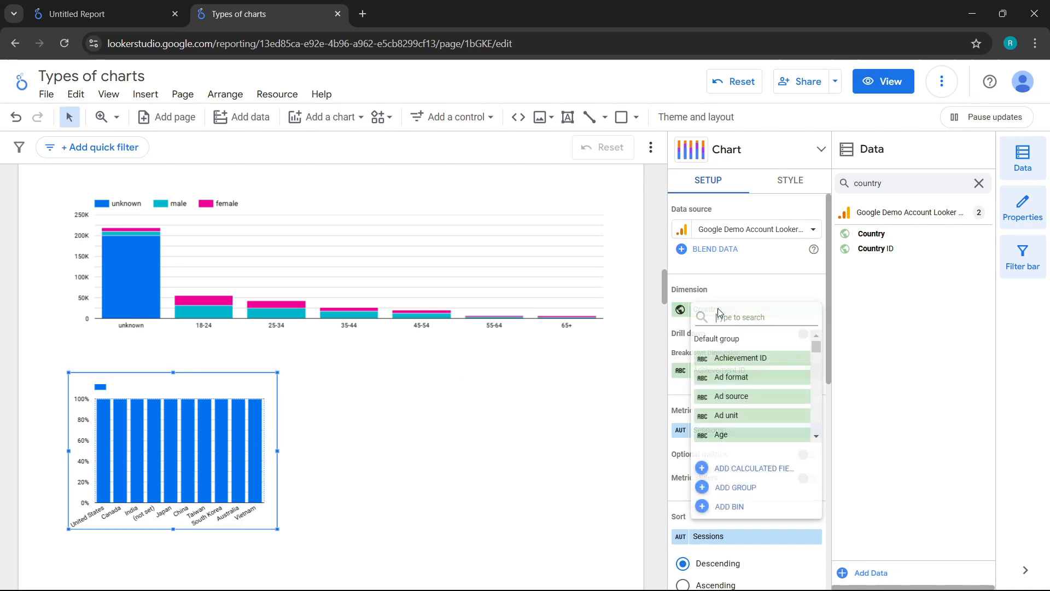
{"action": "type", "text": "age"}
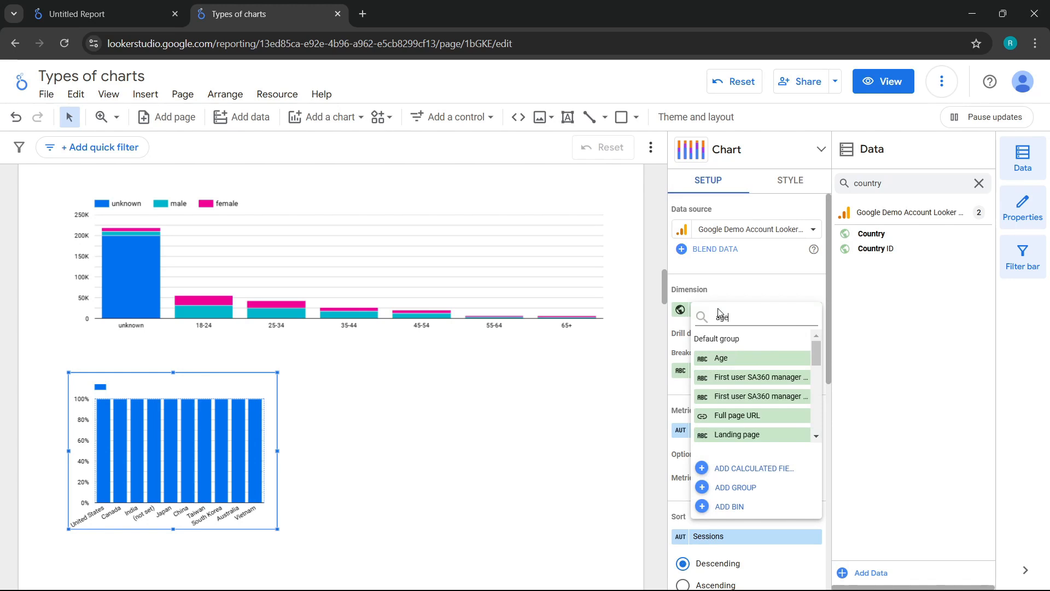
{"action": "left_click", "coordinate": [738, 357]}
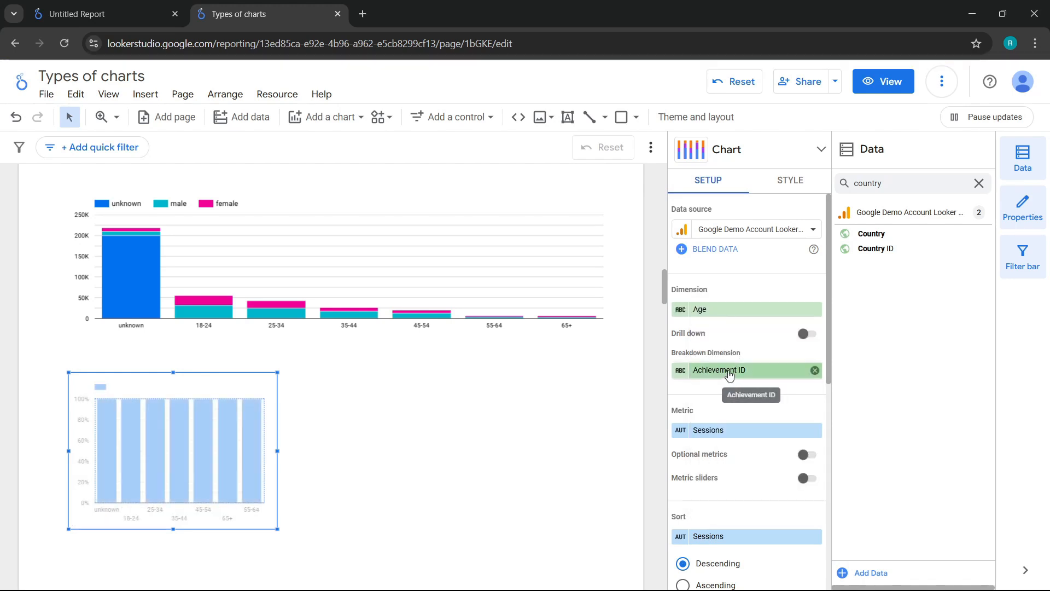
{"action": "left_click", "coordinate": [729, 372]}
{"action": "type", "text": "gender"}
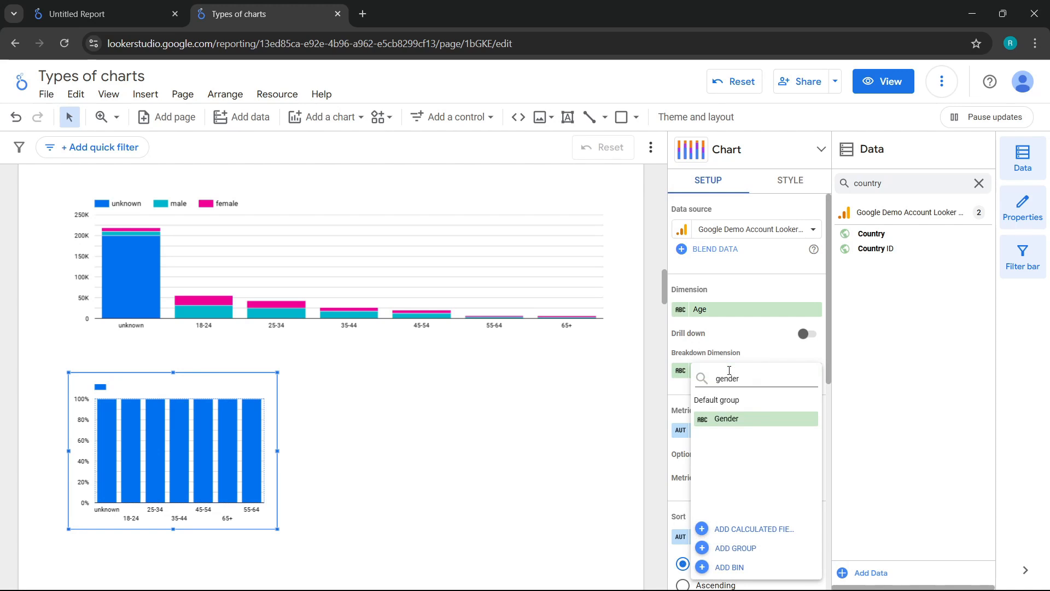
{"action": "left_click", "coordinate": [720, 418]}
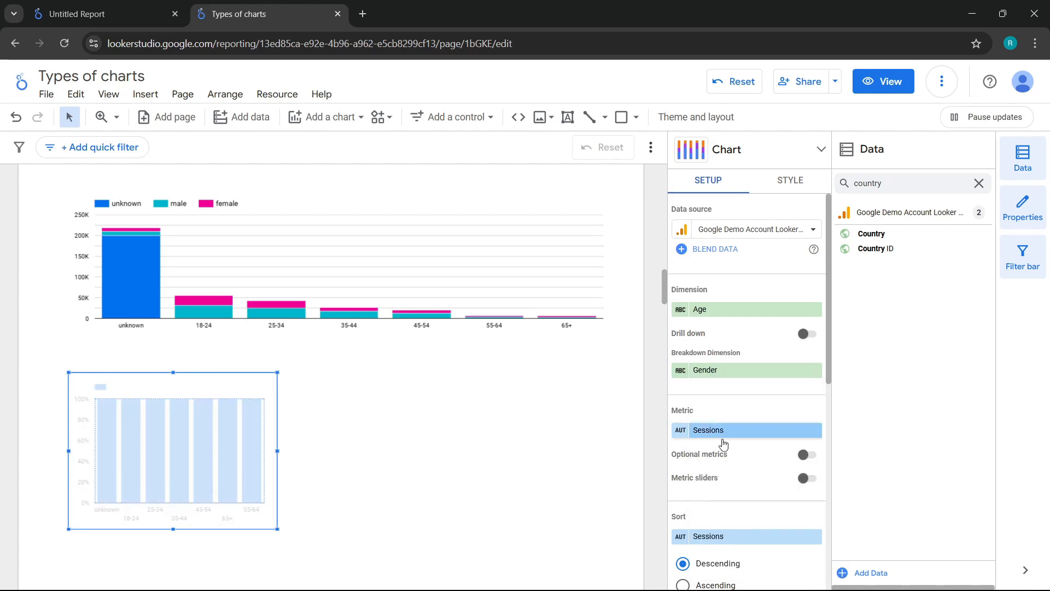
Set the 100% stacked column chart's metric to Views and widen it to match the stacked column chart above
{"action": "left_click", "coordinate": [721, 432]}
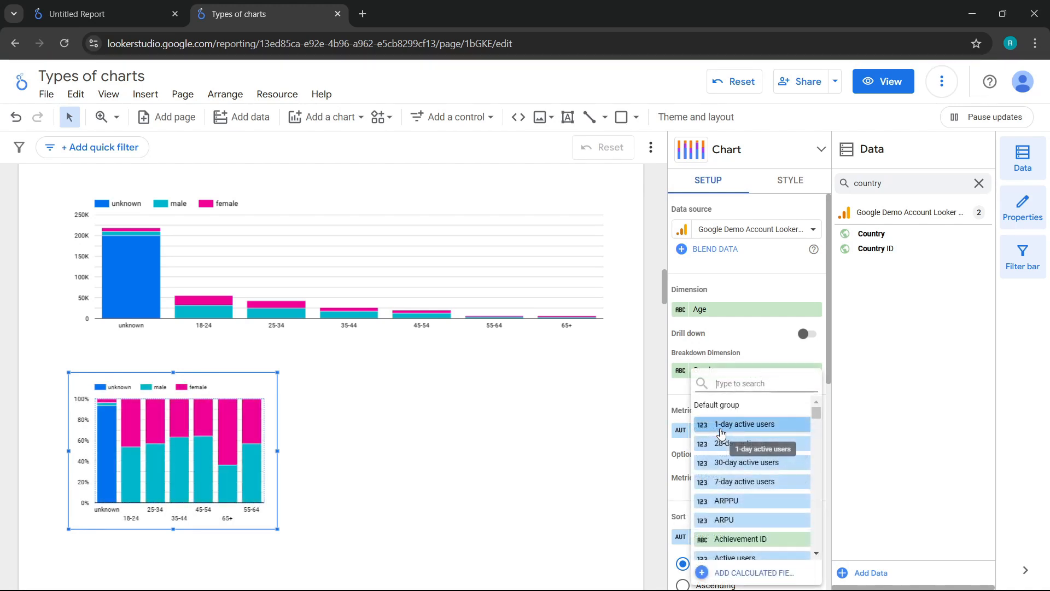
{"action": "type", "text": "views"}
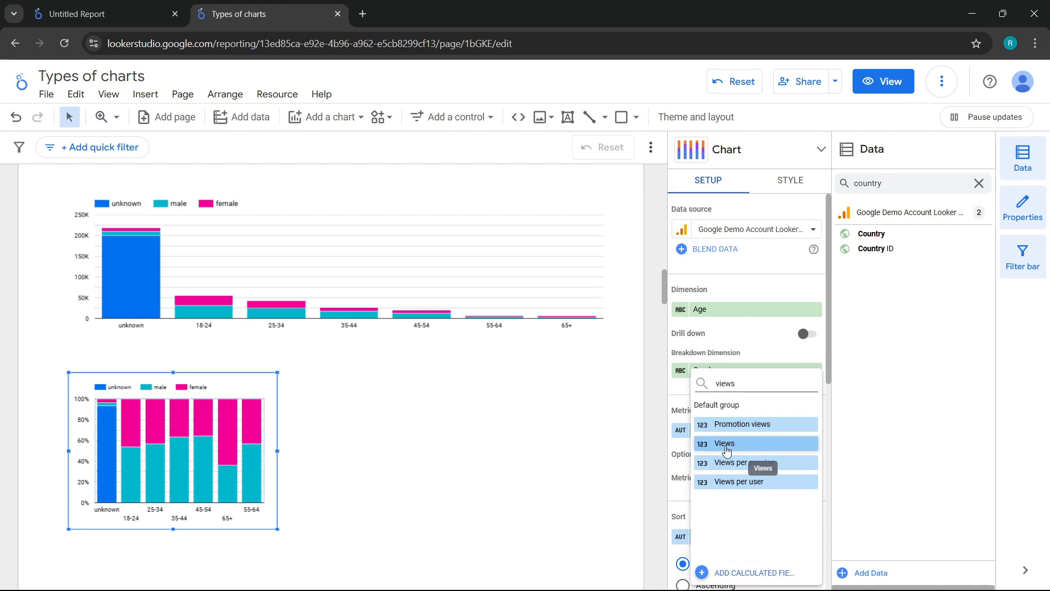
{"action": "left_click", "coordinate": [726, 446]}
{"action": "left_click_drag", "start_coordinate": [277, 451], "coordinate": [618, 424]}
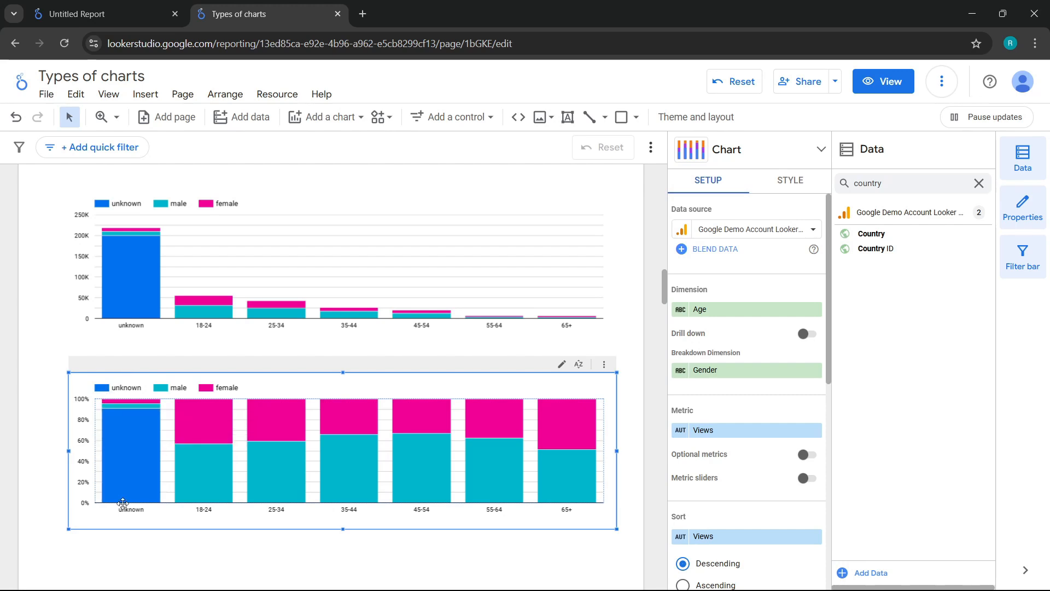
Open the selection of chart types for adding another chart to the report
{"action": "mouse_move", "coordinate": [208, 491]}
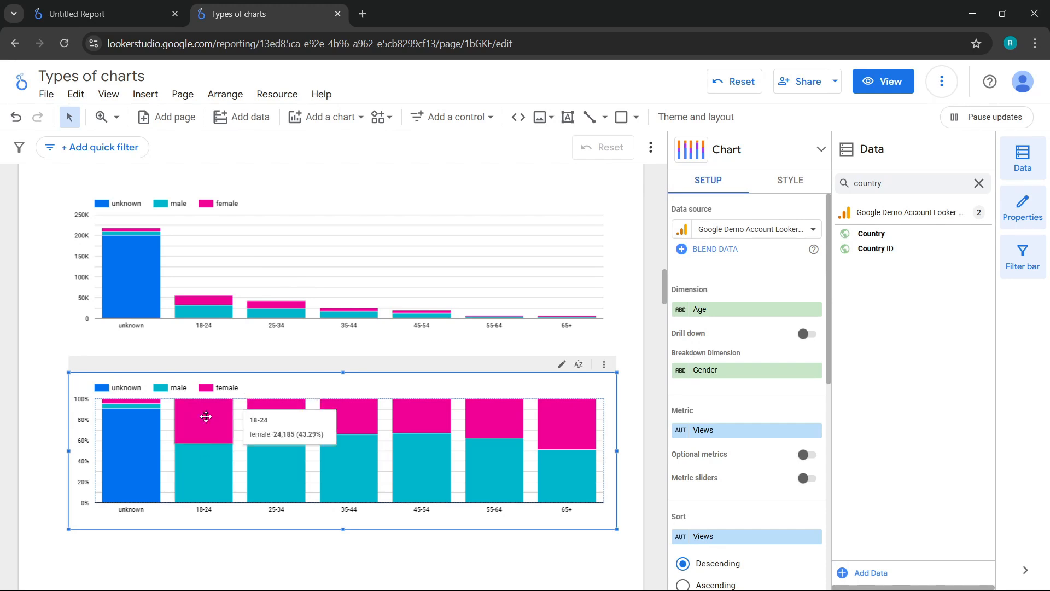
{"action": "left_click", "coordinate": [326, 117]}
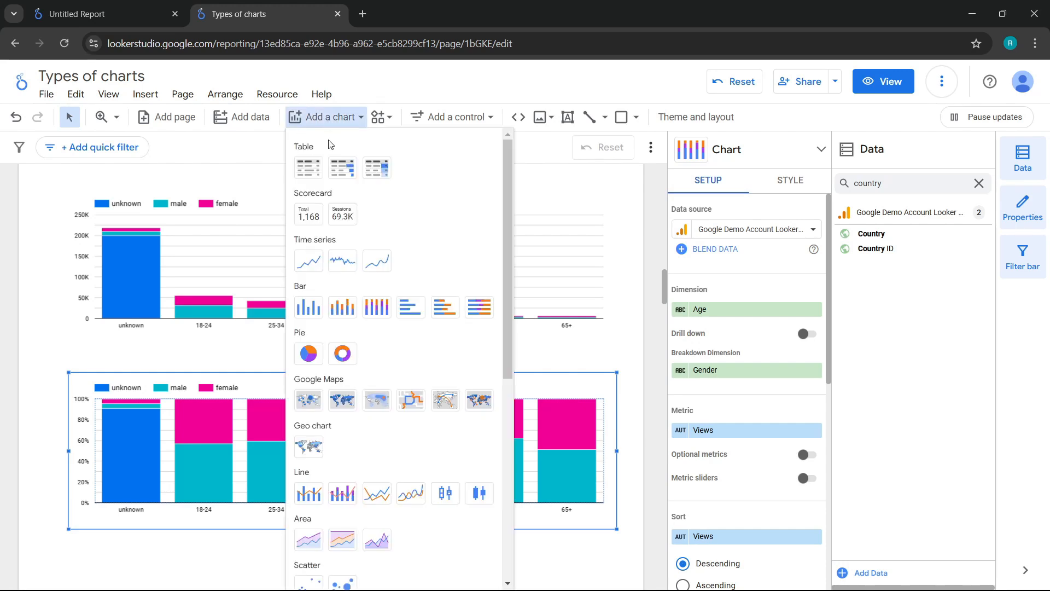